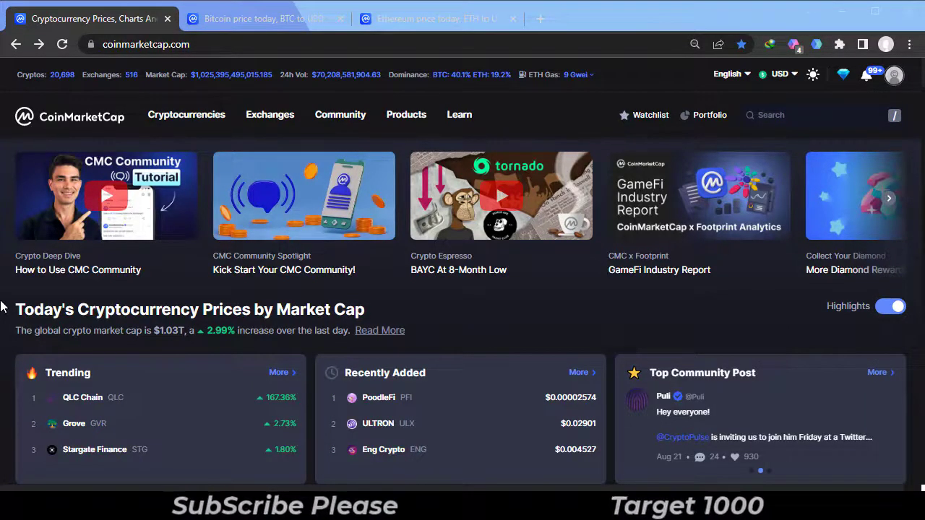
scroll(3, 307, "down", 4)
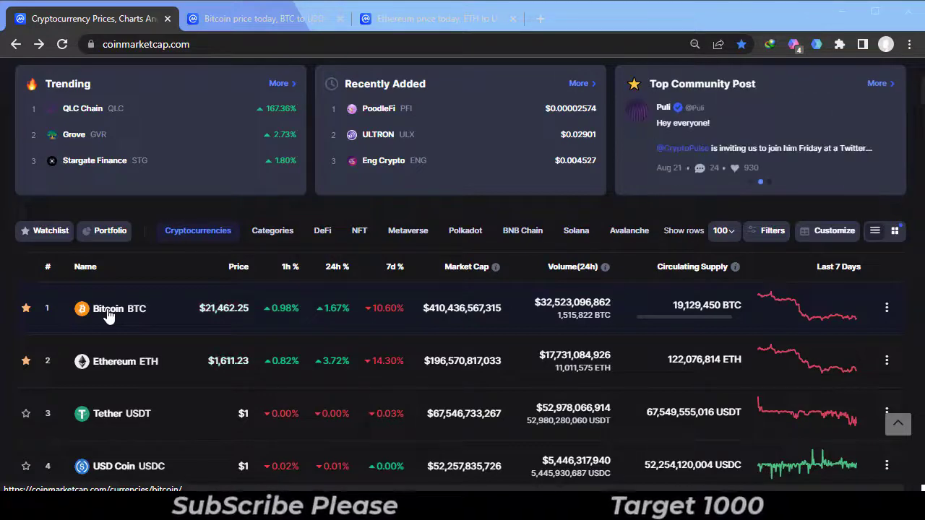
- Focus the browser and switch to the 'Bitcoin price today' page to view its all-time chart
left_click(234, 6)
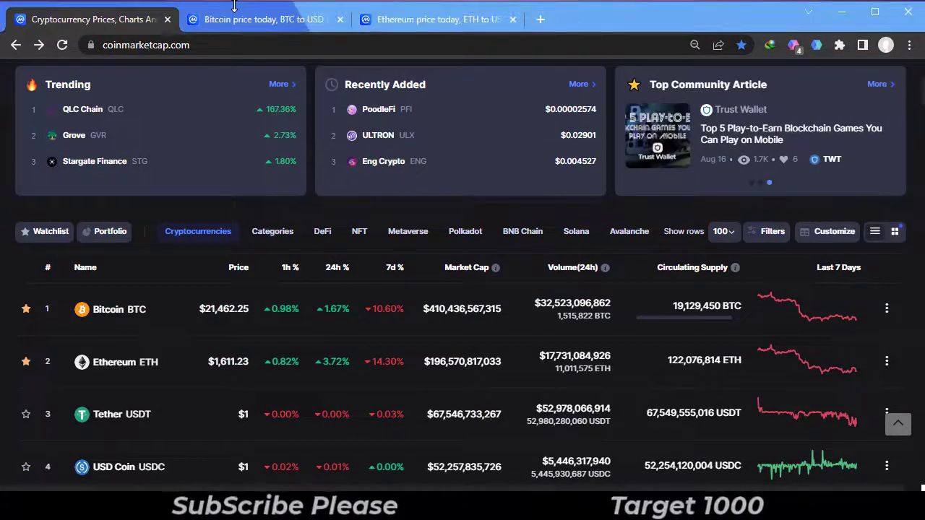
left_click(237, 19)
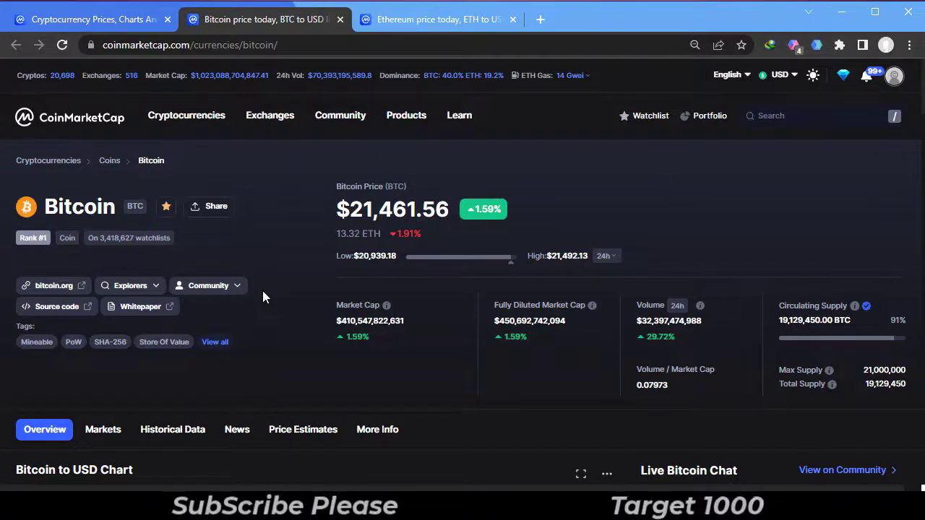
scroll(263, 292, "down", 2)
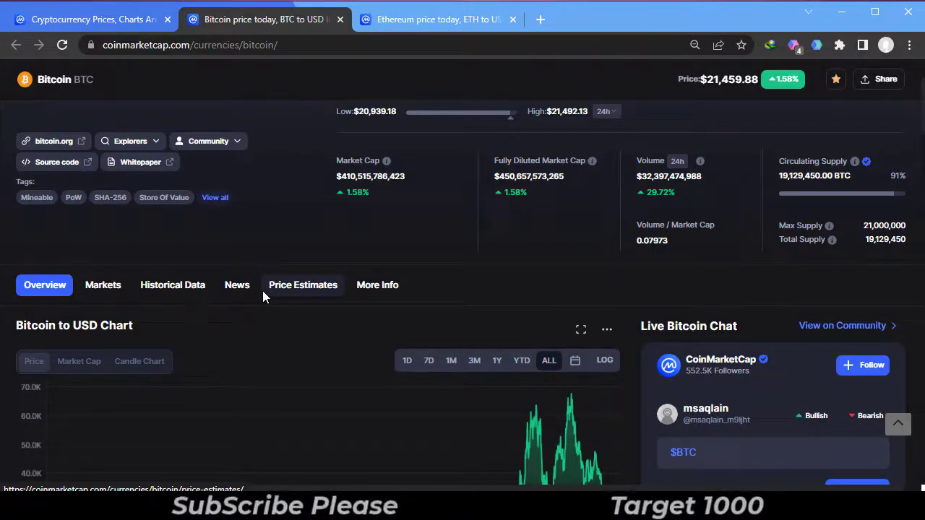
scroll(263, 292, "down", 1)
scroll(263, 292, "down", 1)
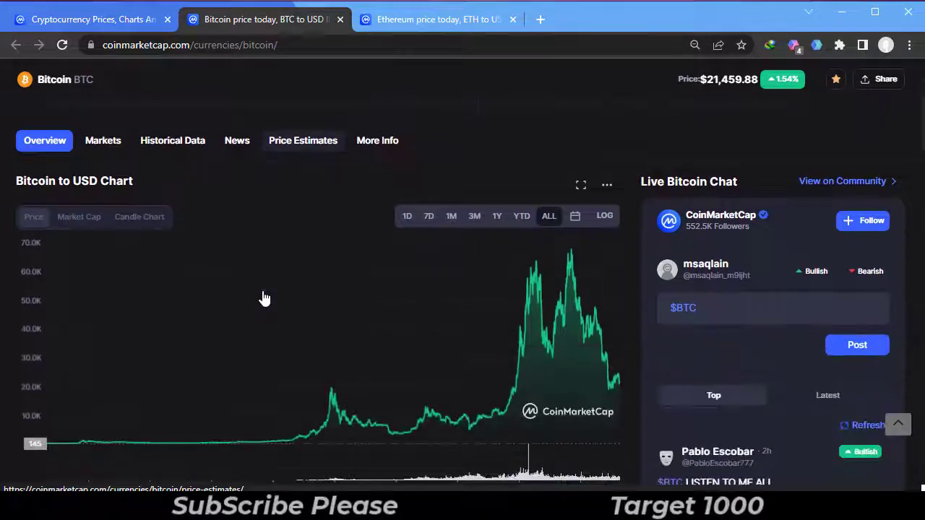
scroll(9, 278, "down", 1)
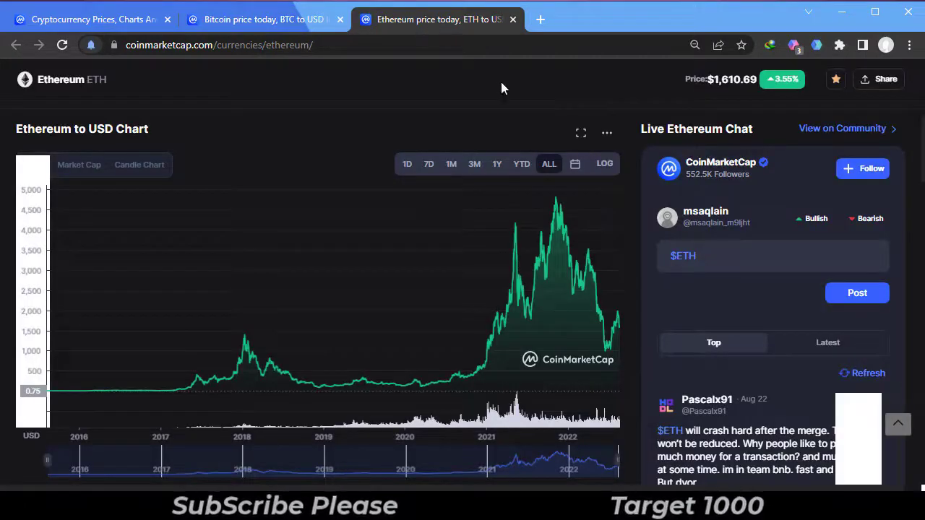
scroll(535, 166, "up", 5)
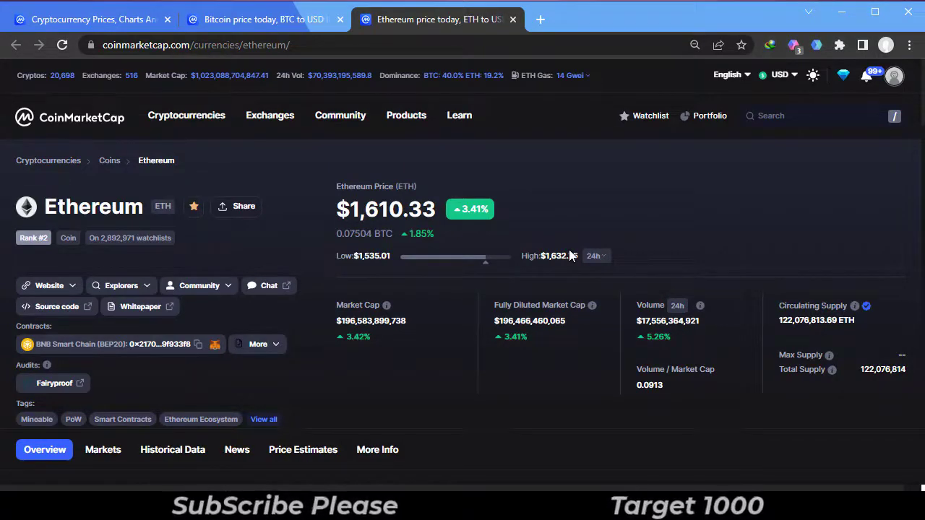
scroll(569, 256, "down", 3)
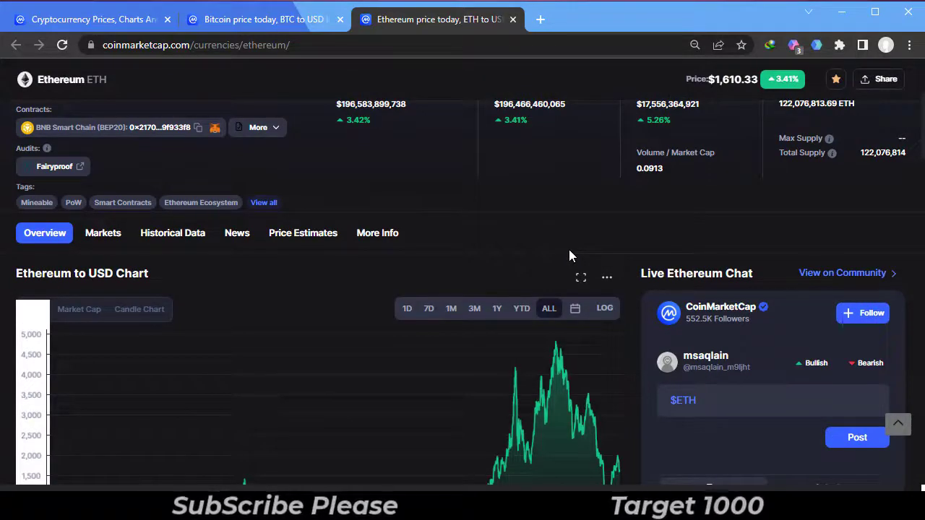
scroll(570, 251, "down", 2)
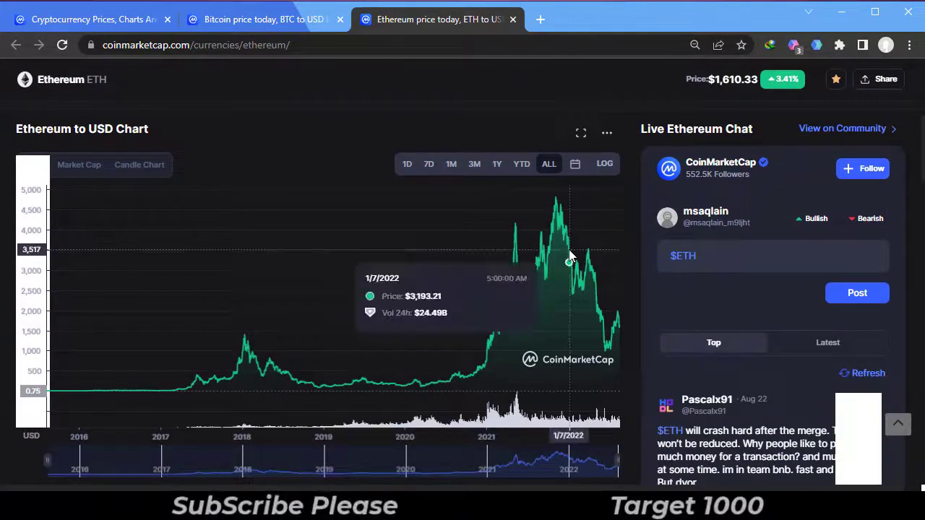
mouse_move(516, 390)
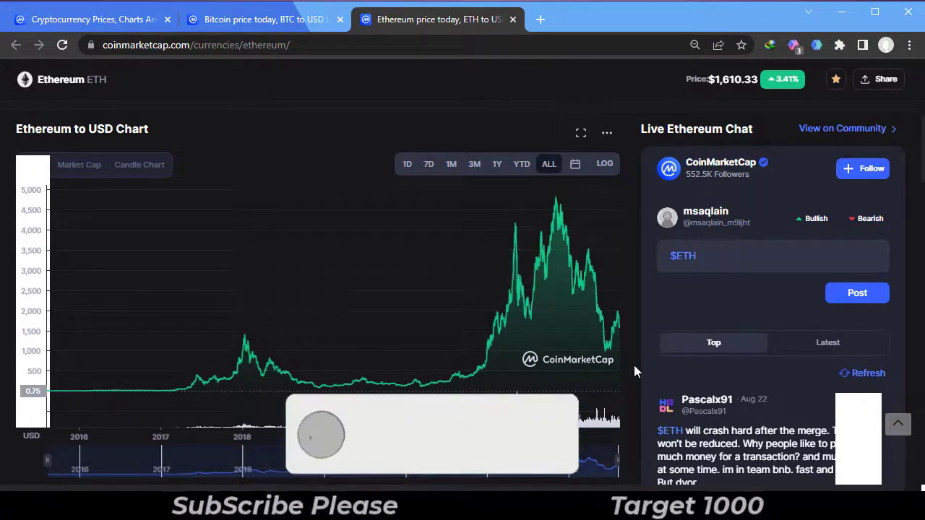
scroll(634, 365, "down", 2)
scroll(633, 365, "down", 1)
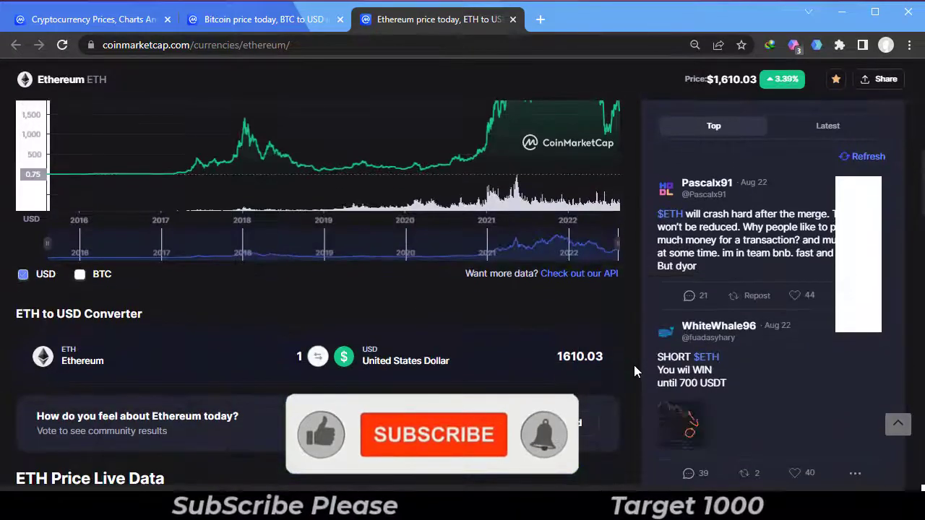
scroll(634, 365, "down", 1)
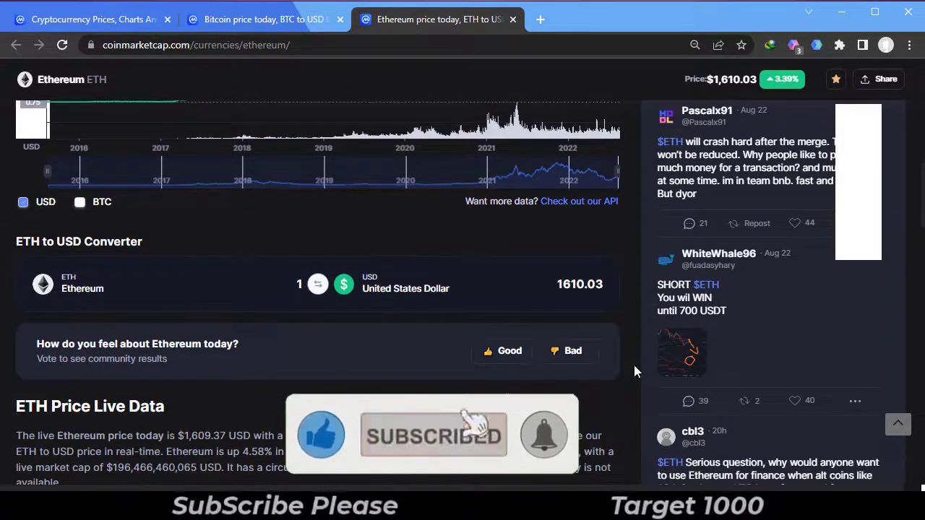
scroll(635, 371, "down", 2)
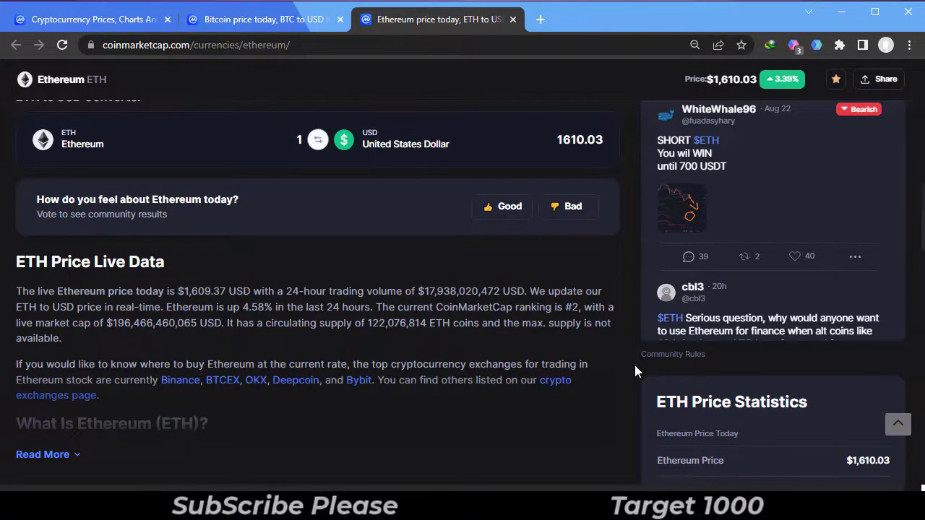
scroll(634, 365, "down", 3)
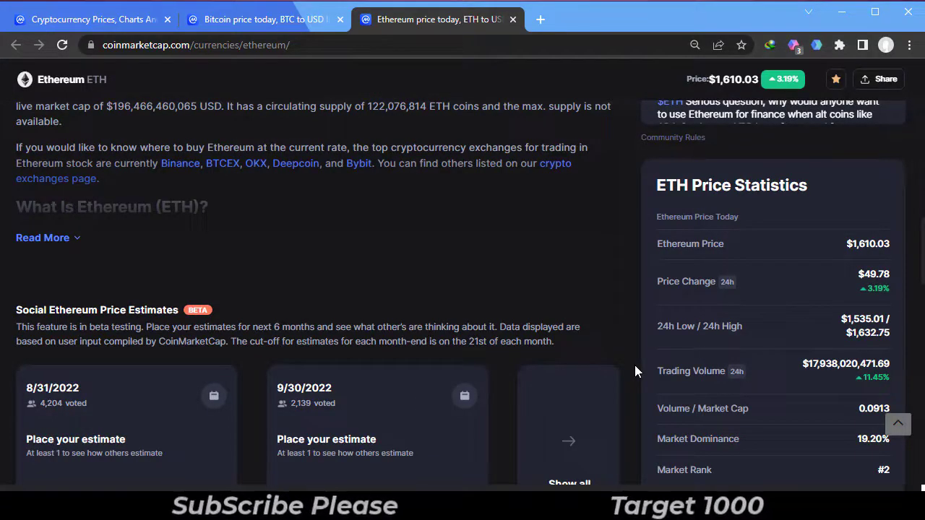
scroll(634, 370, "down", 3)
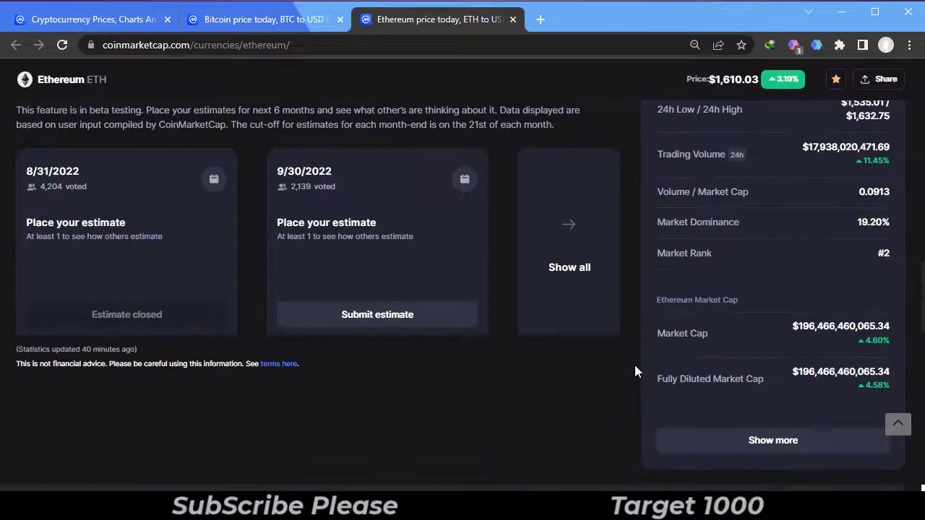
scroll(634, 366, "down", 3)
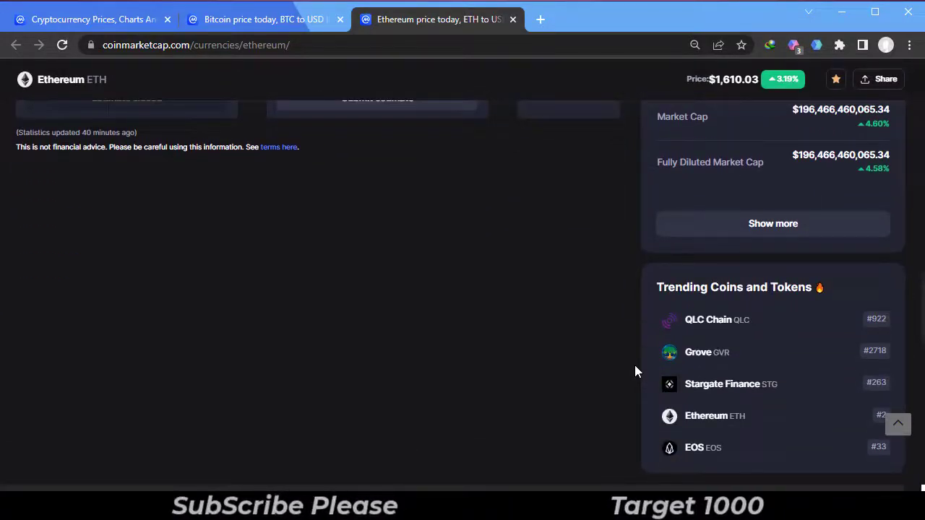
scroll(635, 370, "down", 4)
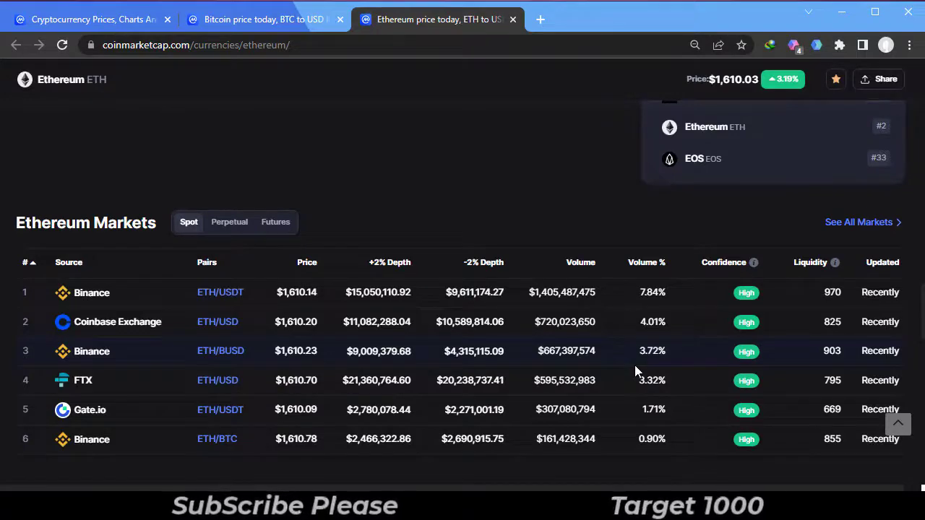
scroll(635, 366, "down", 2)
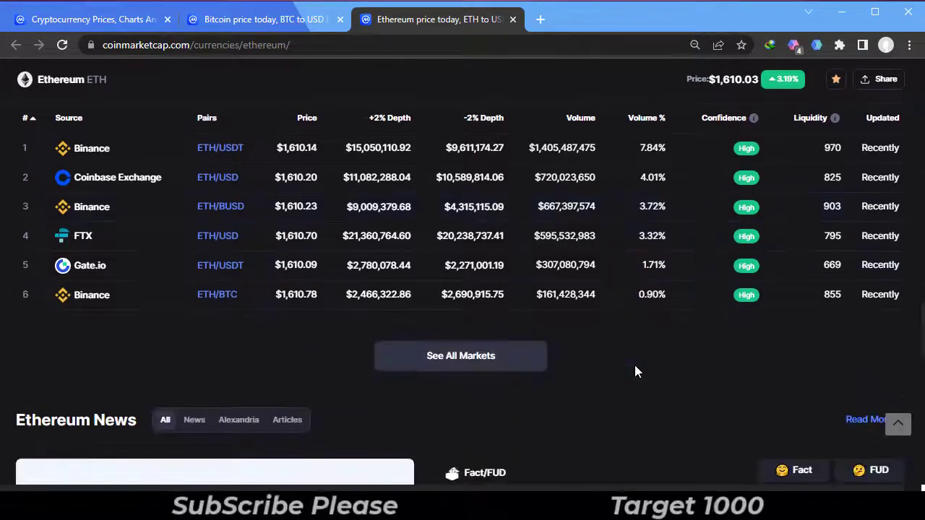
scroll(634, 370, "up", 5)
scroll(635, 371, "up", 3)
scroll(634, 370, "up", 4)
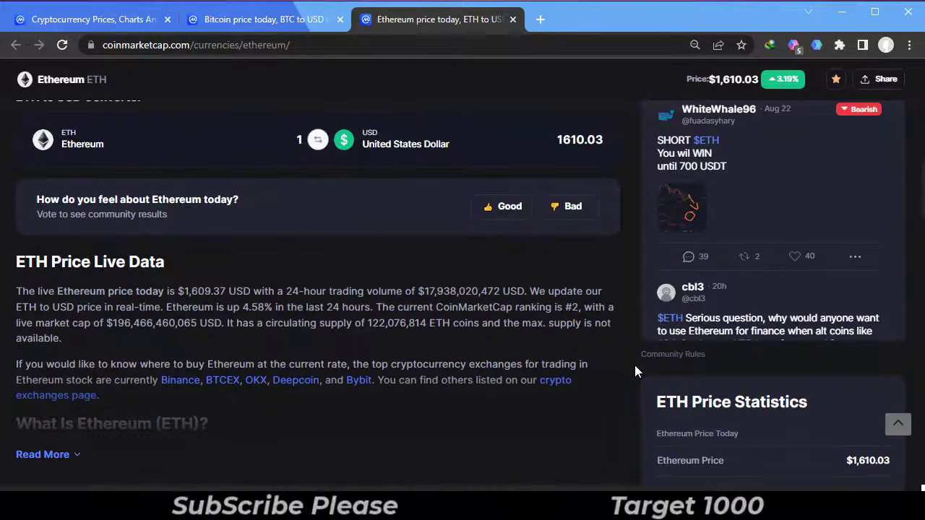
scroll(636, 368, "up", 1)
scroll(636, 369, "up", 5)
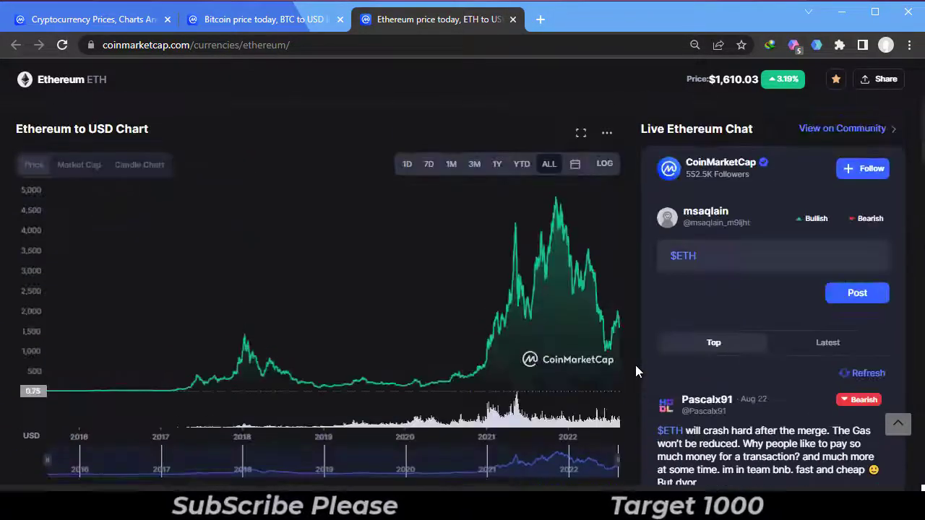
scroll(636, 369, "up", 1)
scroll(635, 372, "up", 4)
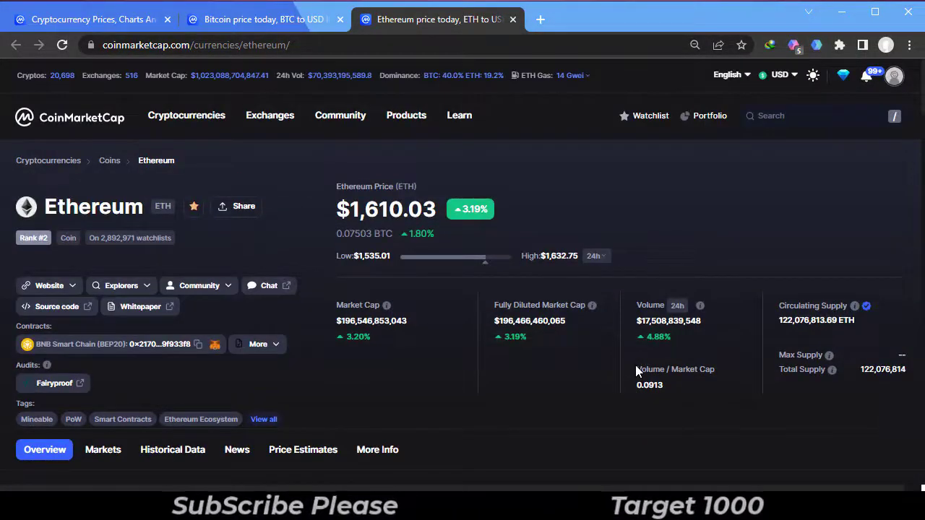
left_click(286, 22)
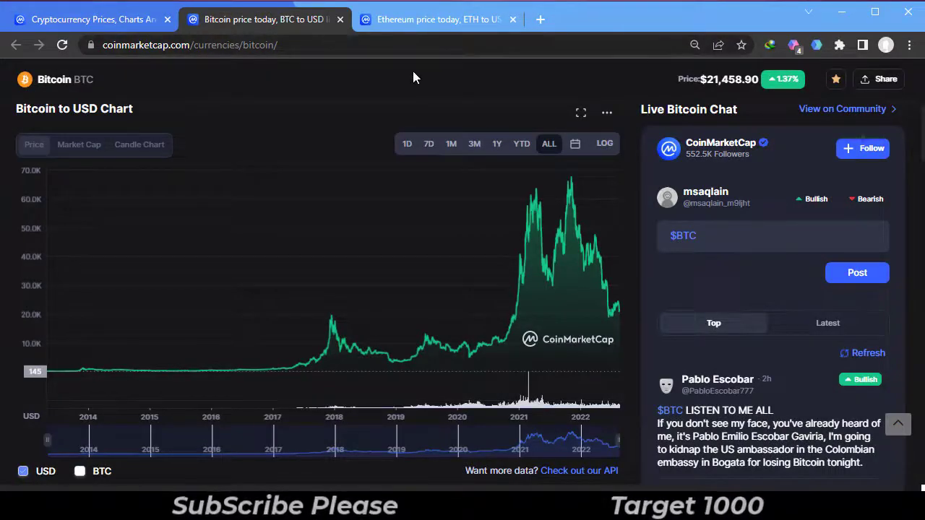
scroll(469, 166, "down", 1)
scroll(660, 381, "down", 1)
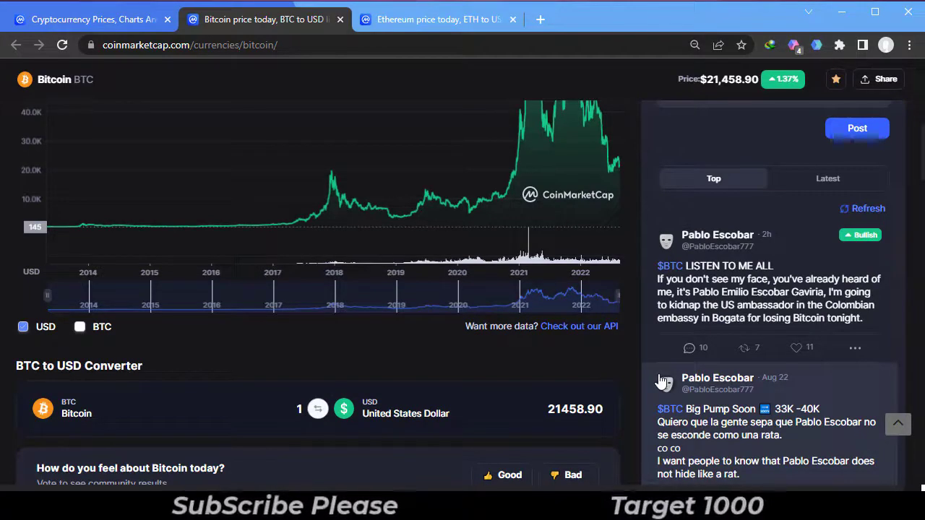
scroll(660, 381, "up", 1)
scroll(660, 381, "up", 3)
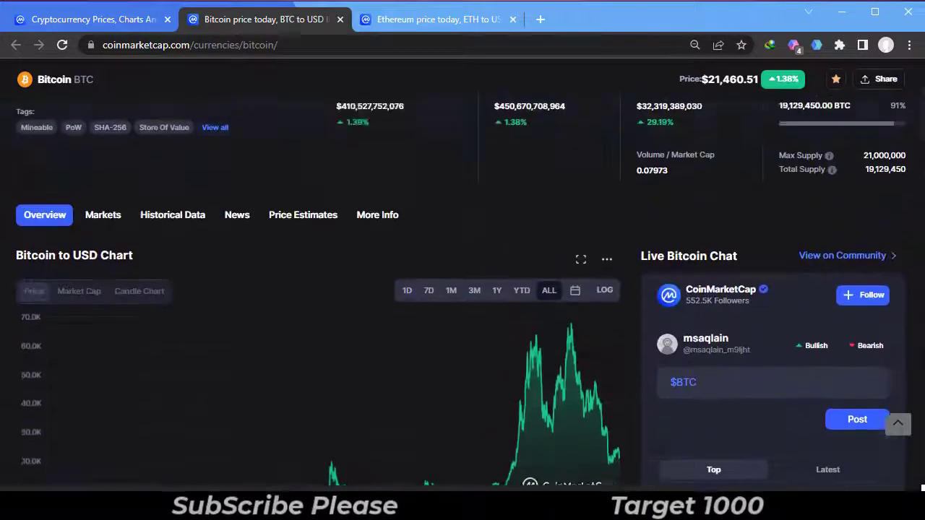
scroll(660, 381, "up", 3)
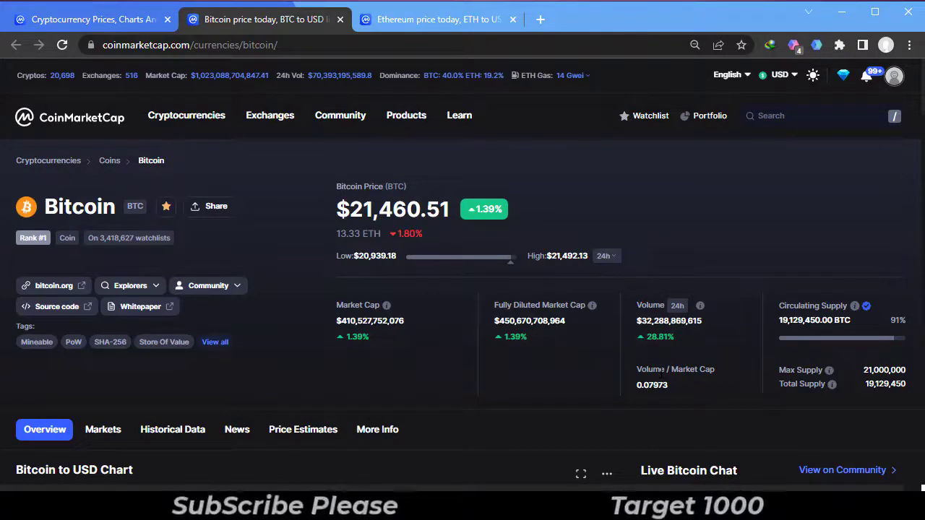
scroll(661, 371, "down", 3)
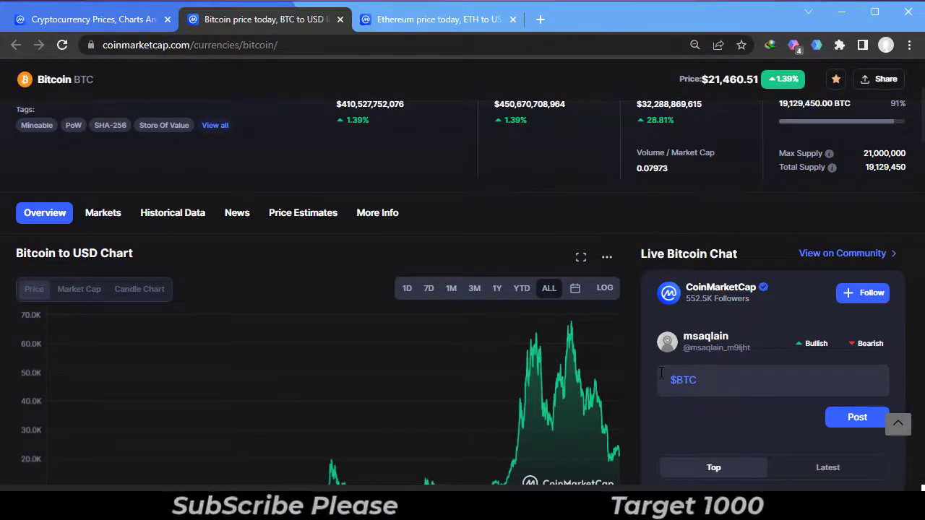
scroll(661, 373, "down", 1)
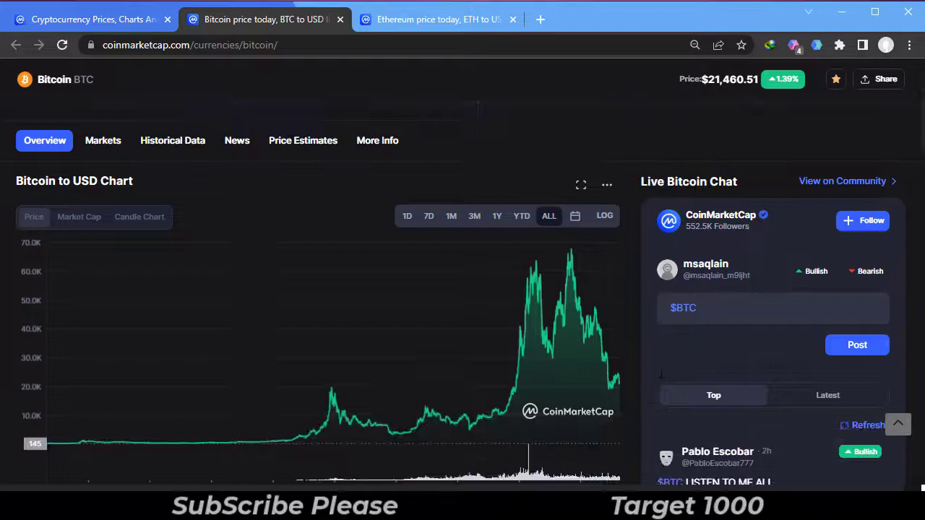
left_click(138, 21)
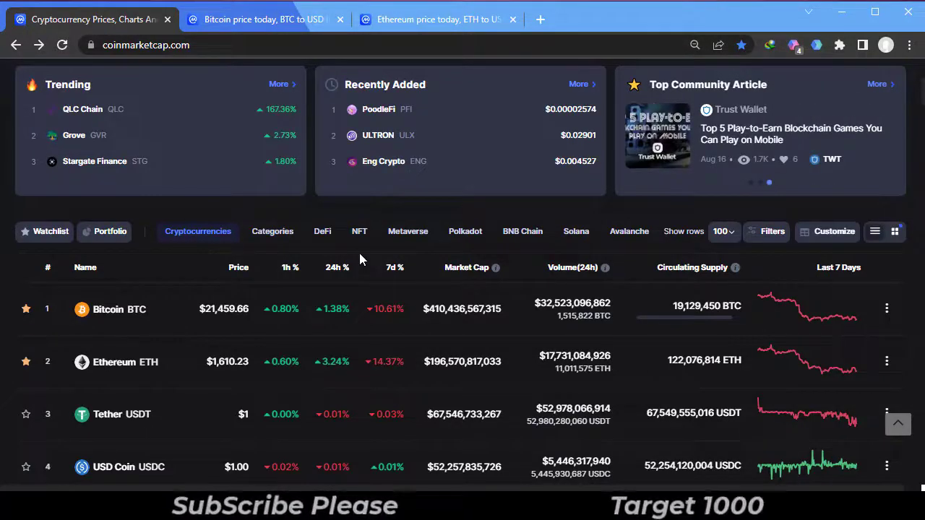
left_click(263, 27)
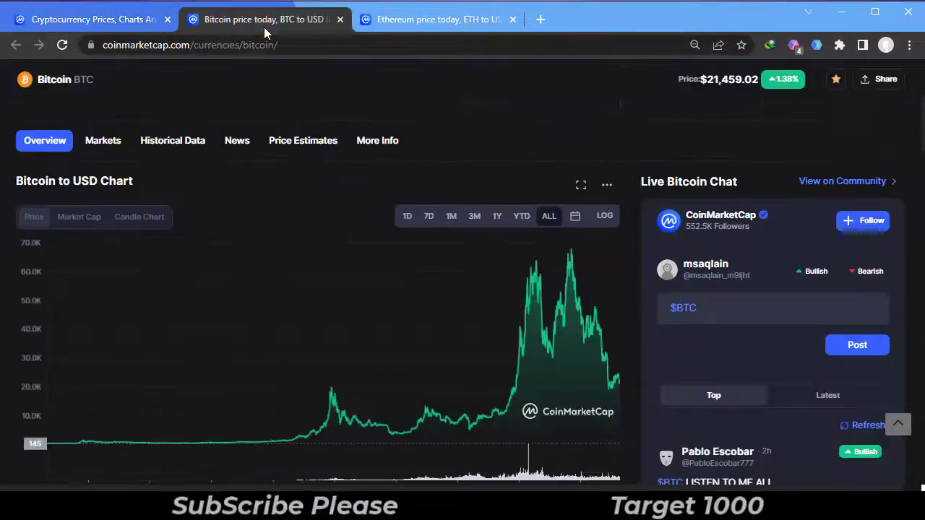
scroll(597, 203, "up", 1)
scroll(597, 203, "up", 4)
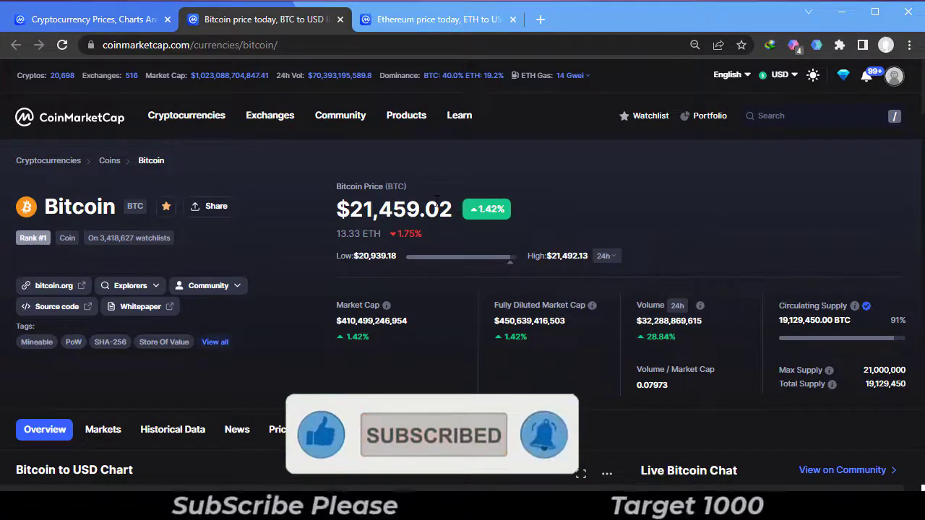
scroll(437, 207, "down", 2)
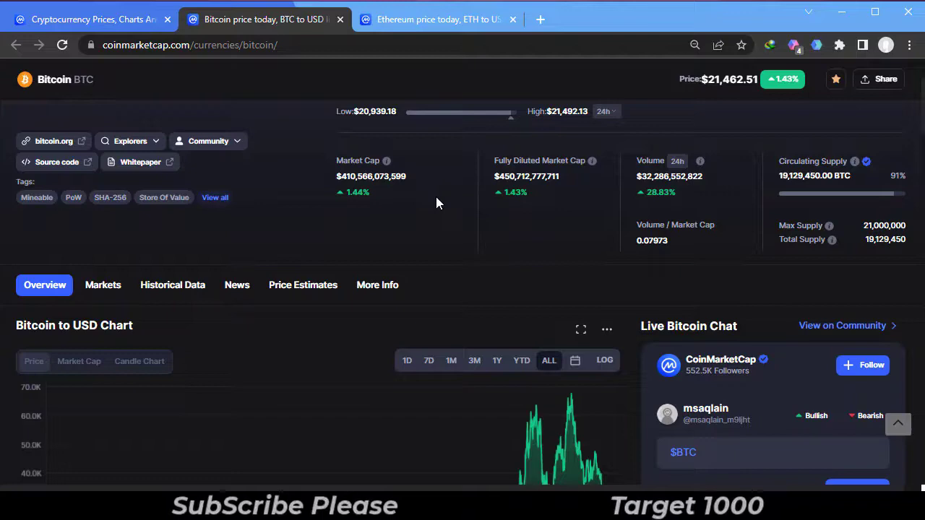
scroll(437, 197, "up", 2)
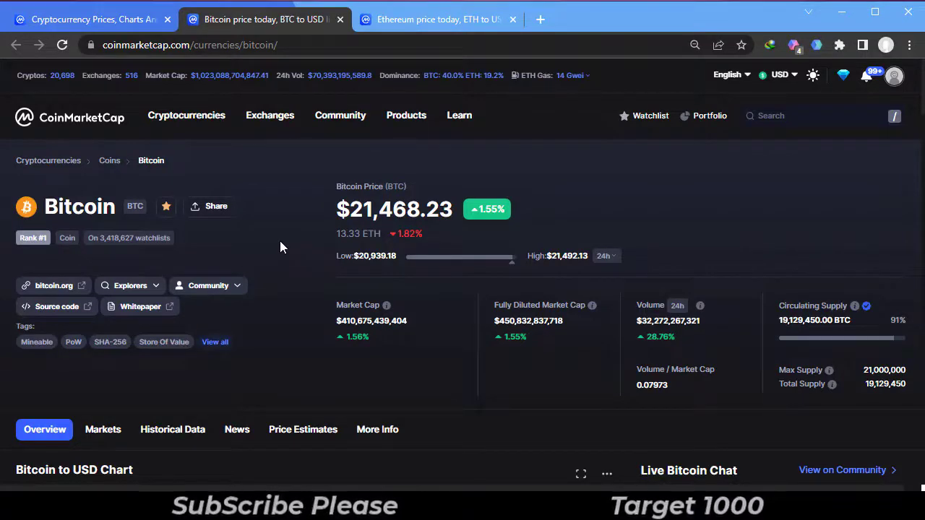
- Switch to the Cryptocurrency Prices tab showing the ranked coin table with prices and market caps
left_click(89, 26)
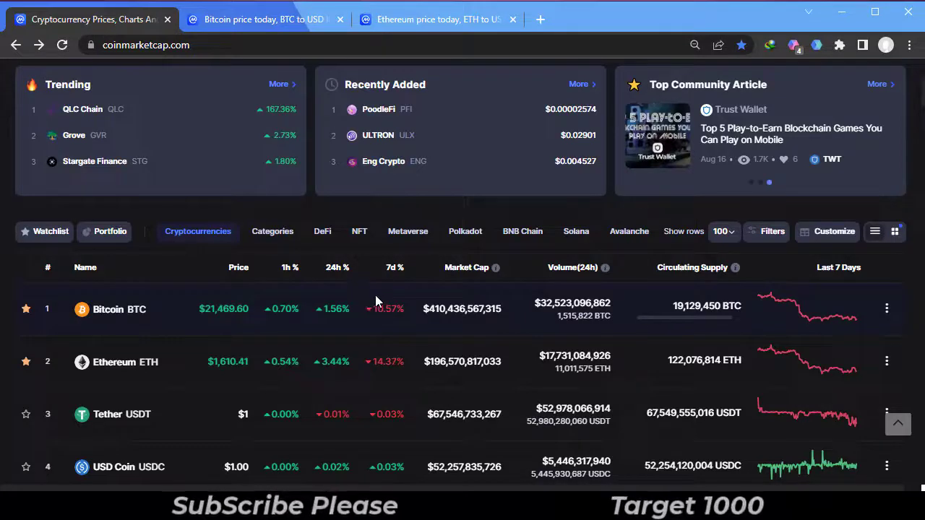
scroll(375, 295, "down", 2)
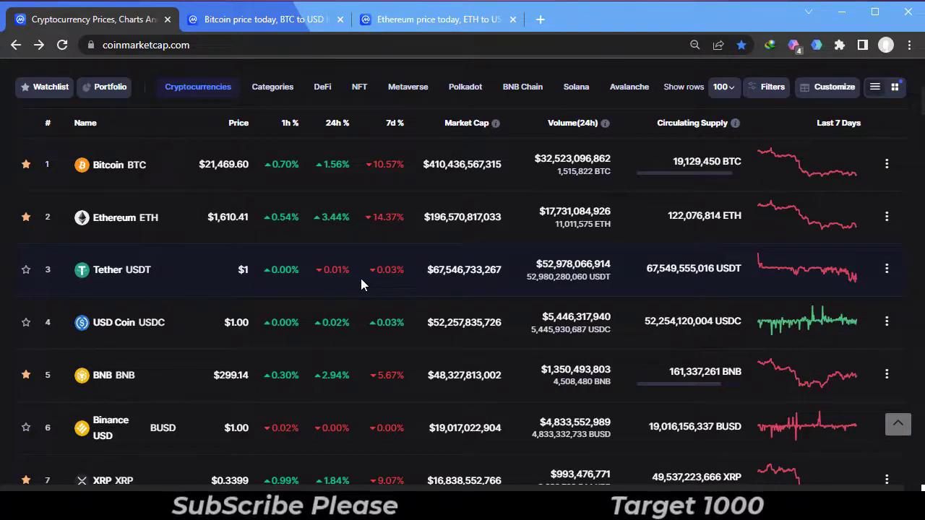
scroll(362, 274, "down", 1)
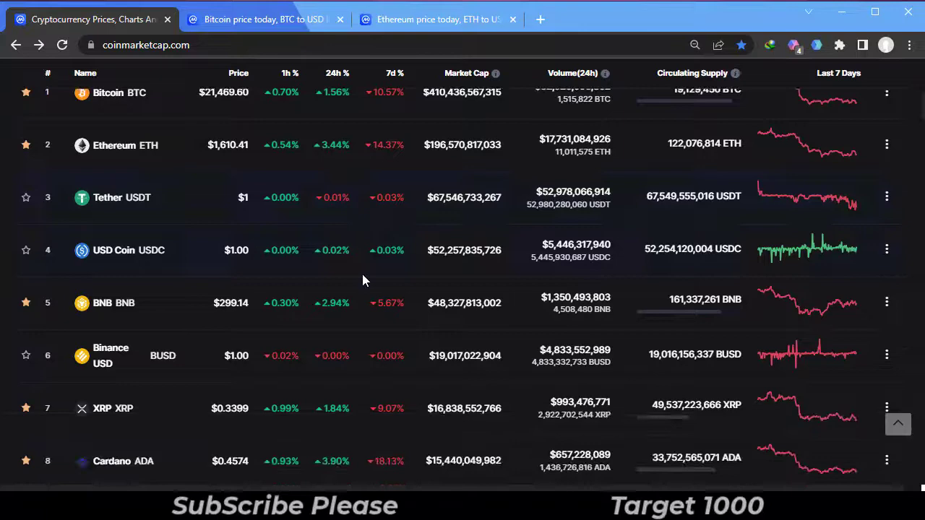
scroll(363, 275, "down", 2)
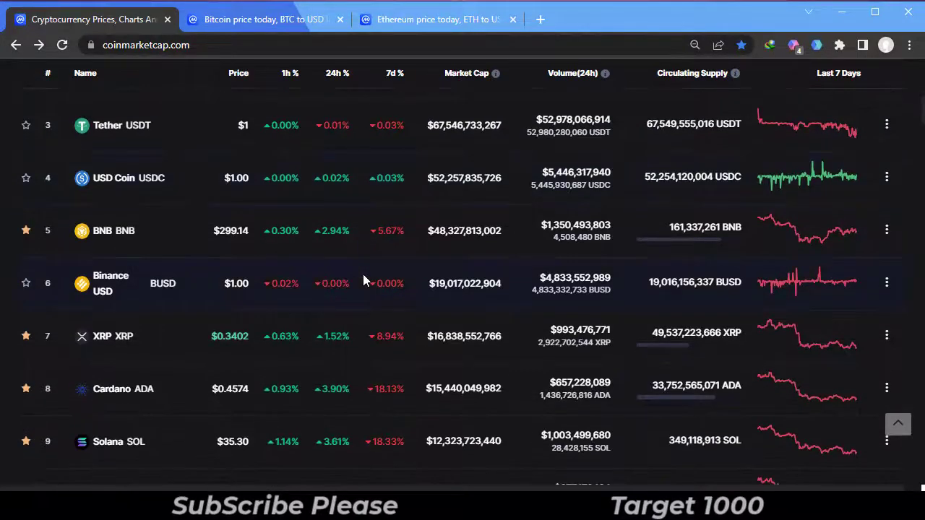
scroll(364, 276, "down", 2)
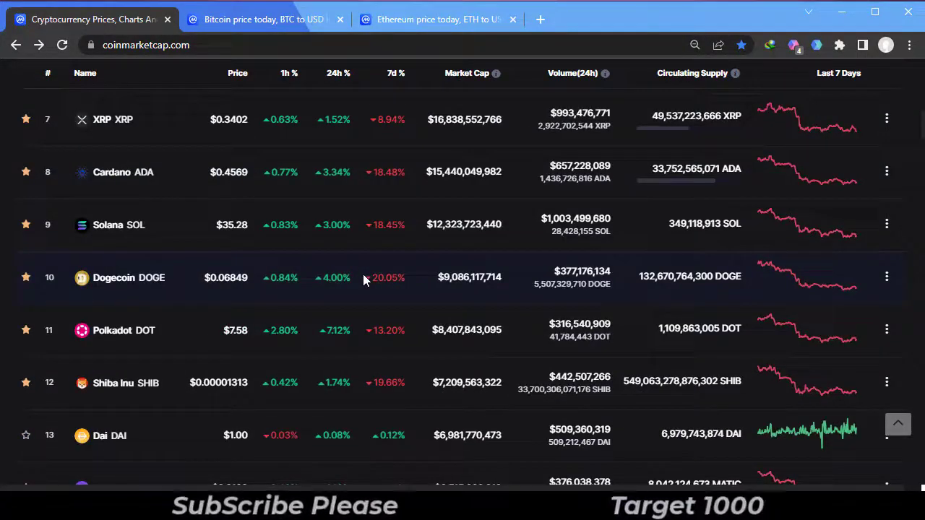
scroll(364, 280, "down", 1)
scroll(363, 280, "down", 1)
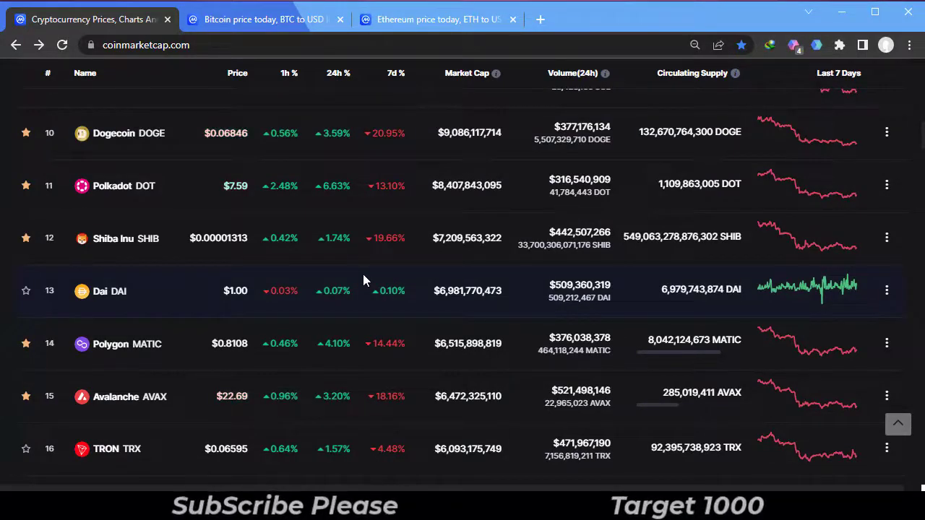
scroll(363, 273, "down", 2)
scroll(363, 273, "down", 2)
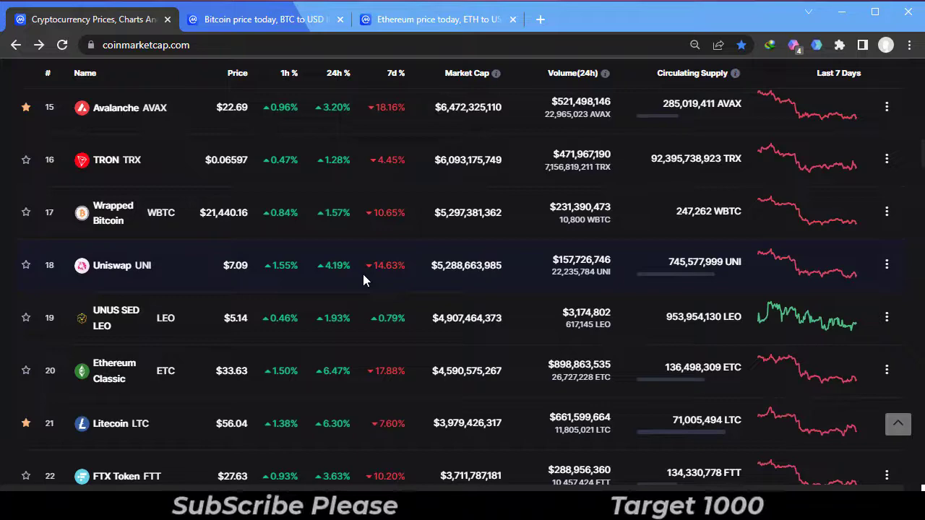
scroll(363, 275, "down", 1)
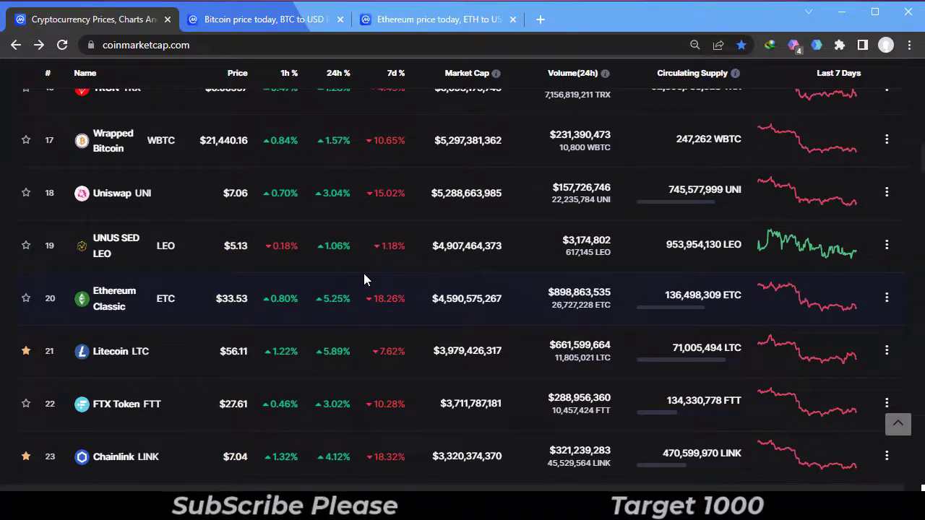
scroll(364, 275, "up", 4)
scroll(364, 275, "up", 2)
scroll(365, 274, "up", 3)
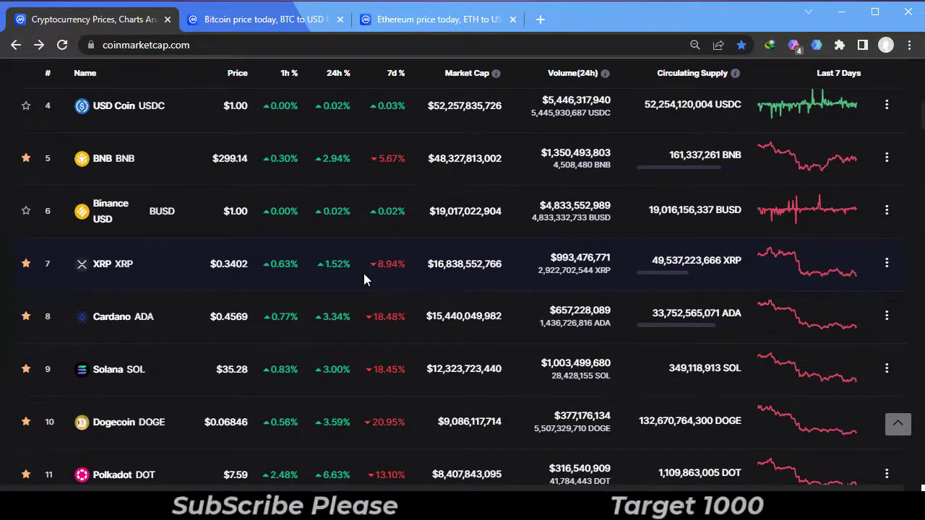
scroll(364, 275, "up", 1)
scroll(363, 275, "up", 4)
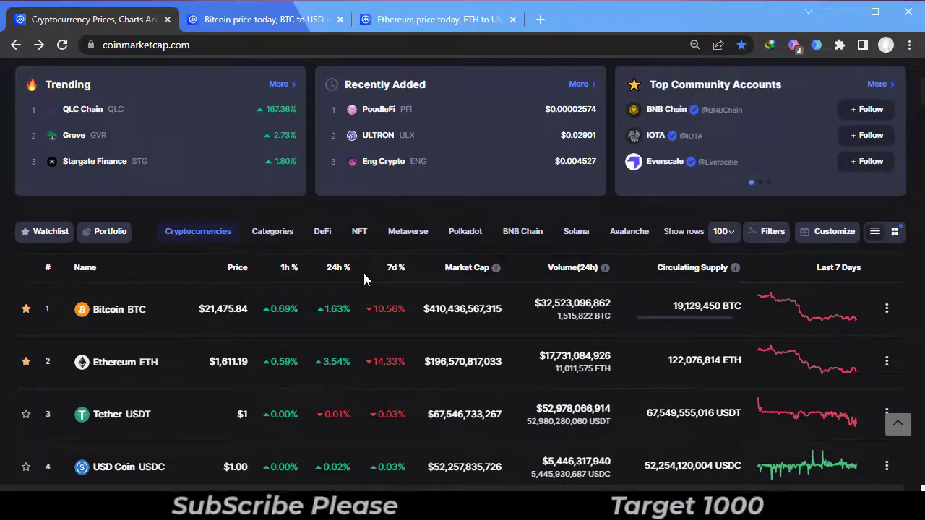
- Switch back to the 'Bitcoin price today' tab showing $21,475.84, up 1.63%, Rank #1
left_click(248, 27)
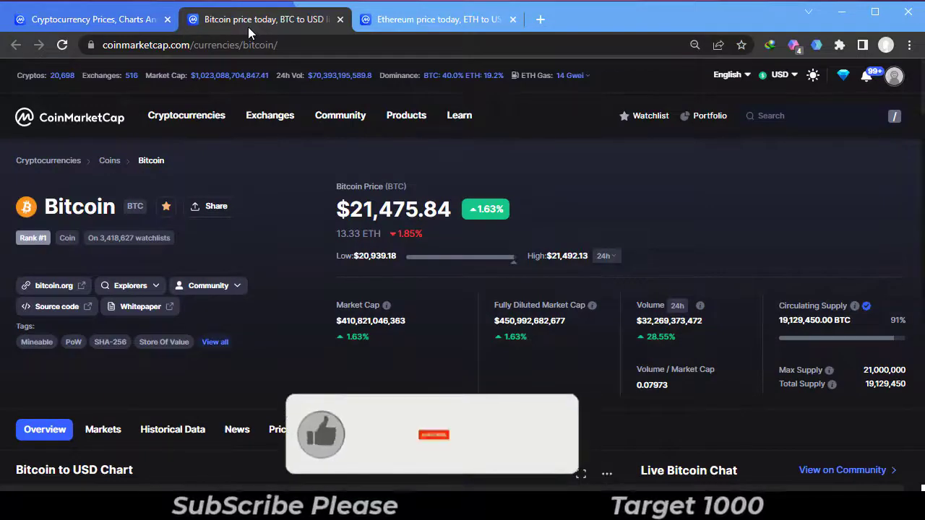